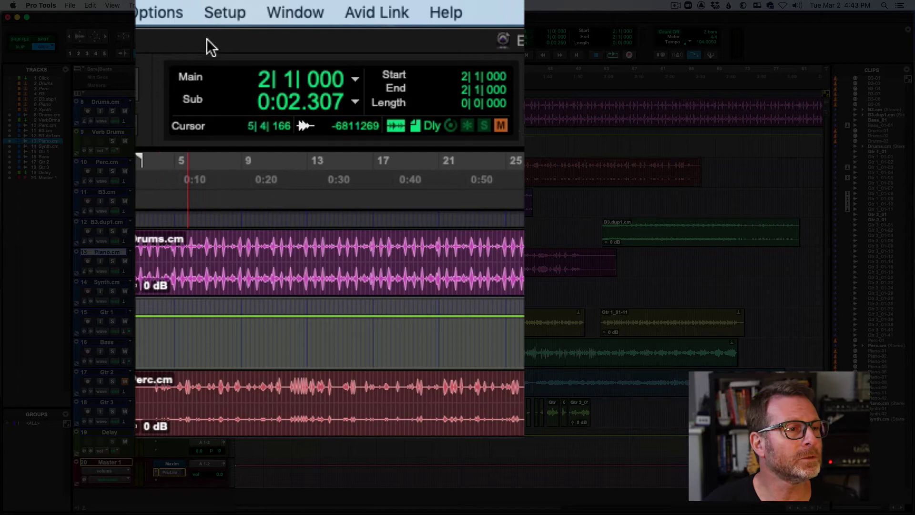
Open Session Setup to check the session's 48 kHz, 24-bit BWF (.WAV) format.
{"action": "left_click", "coordinate": [218, 13]}
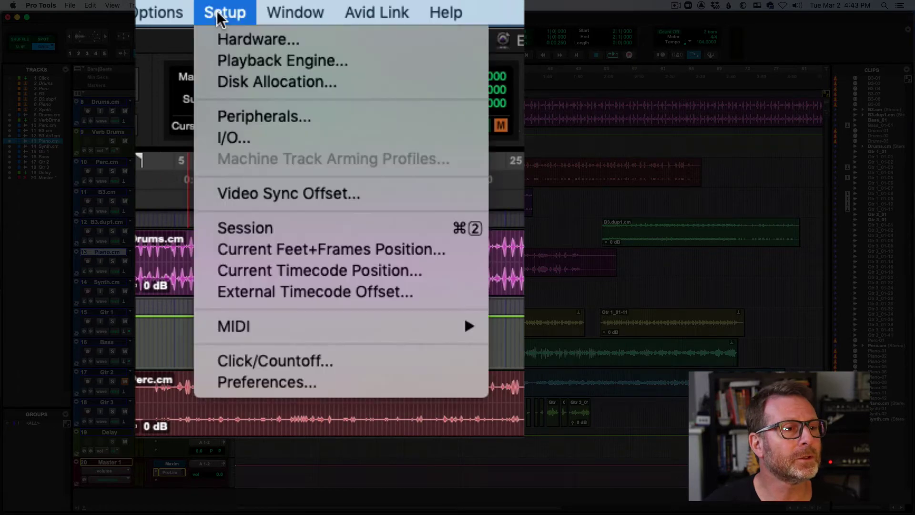
{"action": "left_click", "coordinate": [229, 228]}
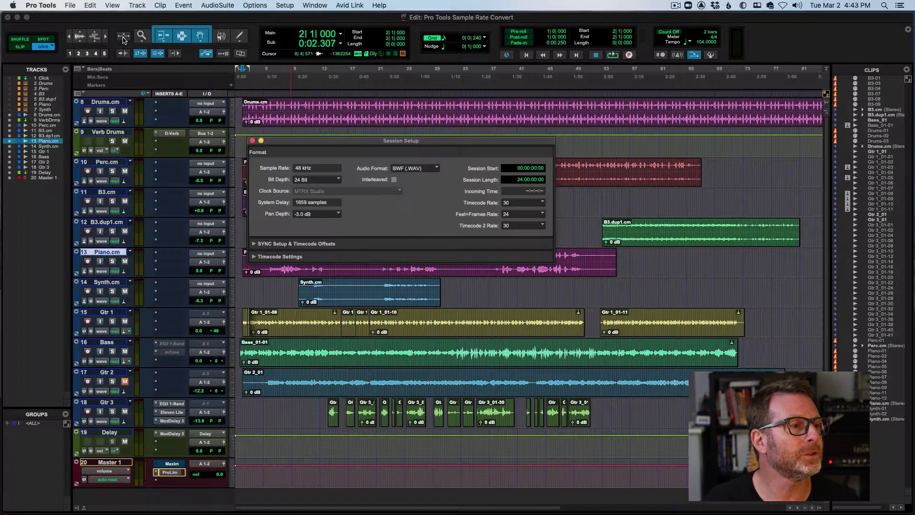
{"action": "left_click", "coordinate": [70, 6]}
{"action": "left_click", "coordinate": [176, 79]}
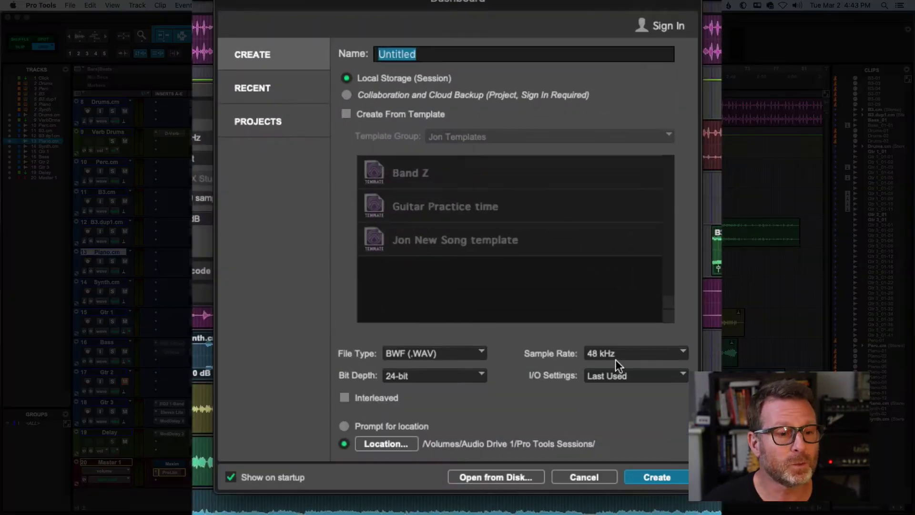
{"action": "left_click", "coordinate": [617, 360]}
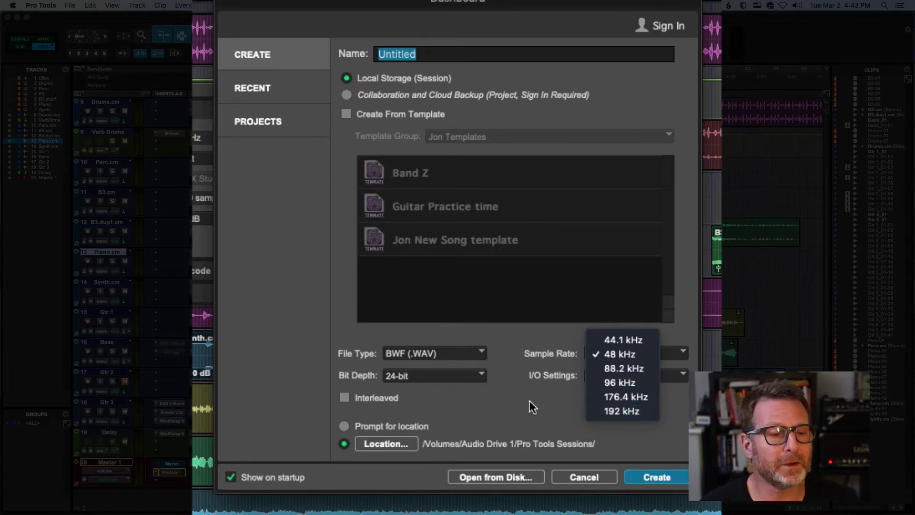
{"action": "left_click", "coordinate": [548, 417]}
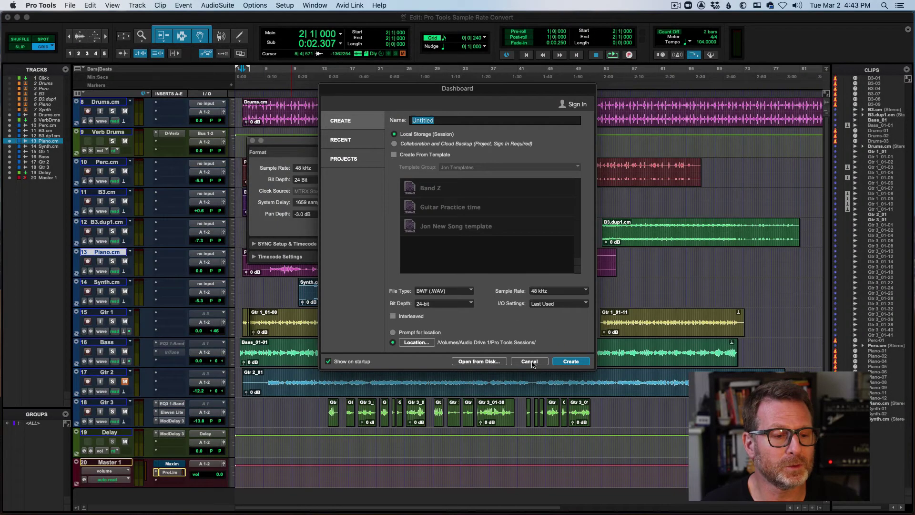
{"action": "left_click", "coordinate": [591, 477]}
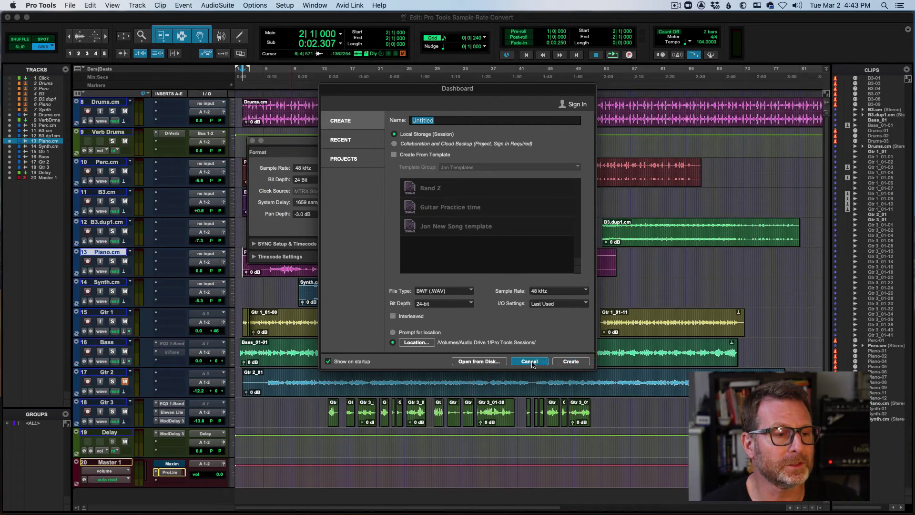
{"action": "left_click_drag", "start_coordinate": [336, 144], "coordinate": [354, 147]}
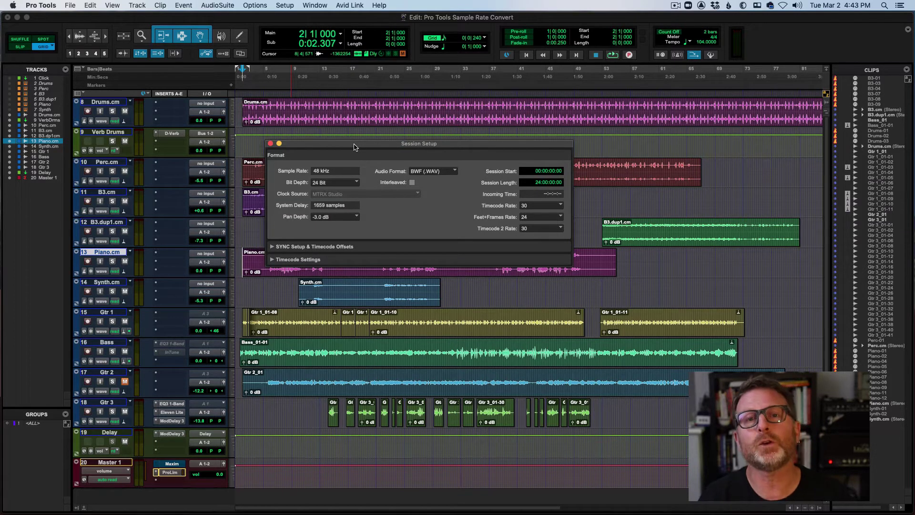
Close Session Setup and set the Save Copy In sample rate to 44.1 kHz.
{"action": "left_click", "coordinate": [270, 143]}
{"action": "left_click", "coordinate": [71, 5]}
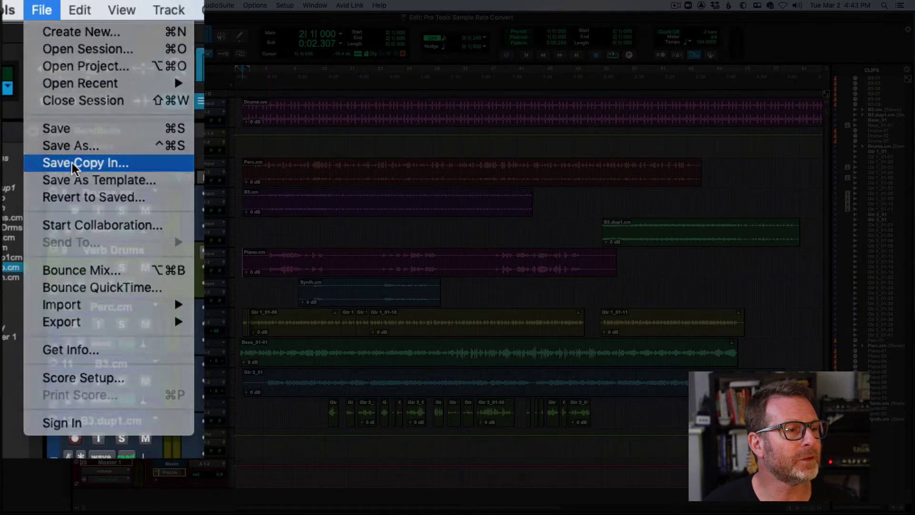
{"action": "left_click", "coordinate": [72, 164]}
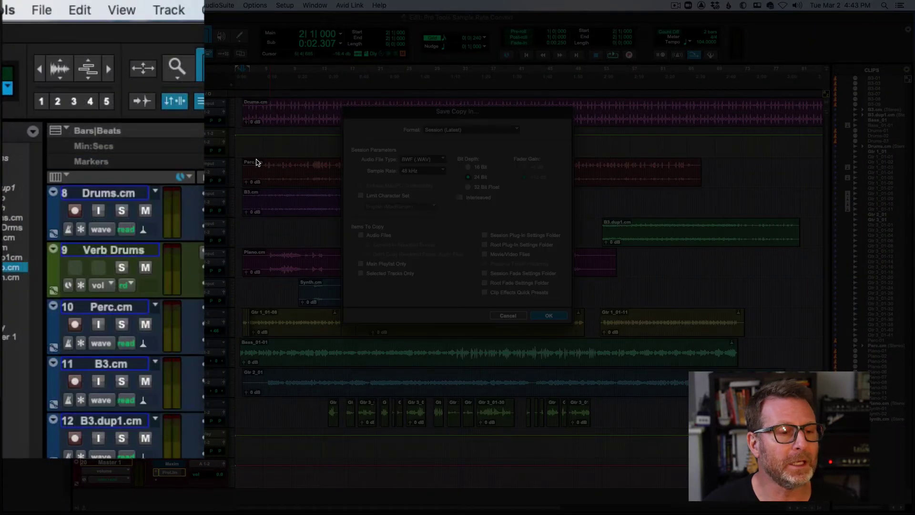
{"action": "left_click", "coordinate": [420, 171]}
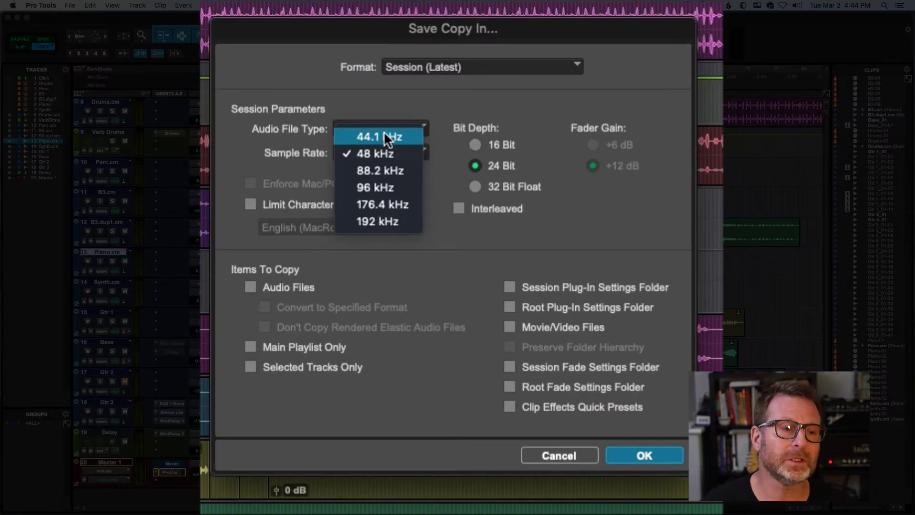
{"action": "left_click", "coordinate": [385, 130]}
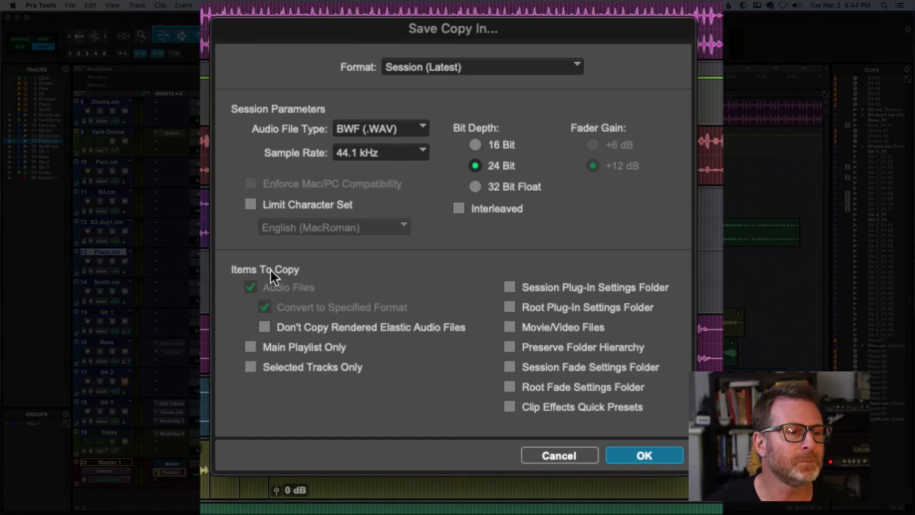
Turn on audio file conversion and keep the file type as BWF (.WAV).
{"action": "left_click", "coordinate": [266, 307]}
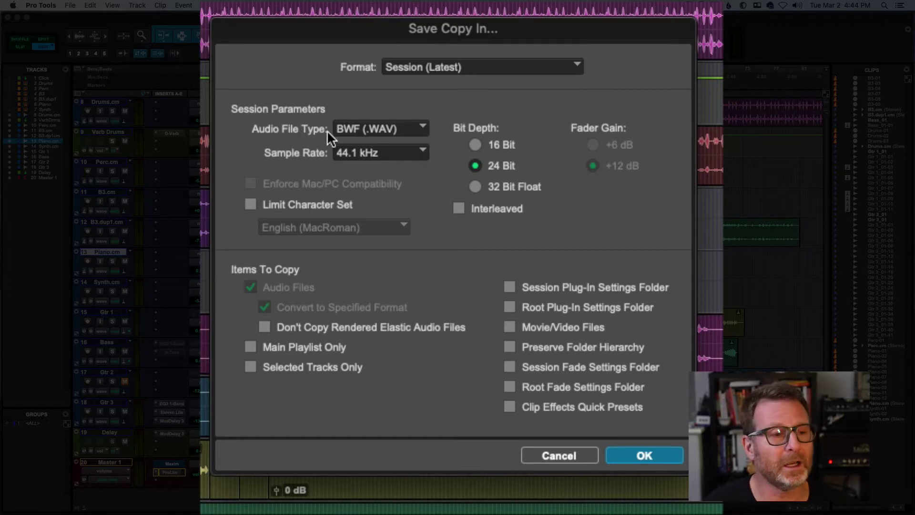
{"action": "left_click", "coordinate": [396, 127]}
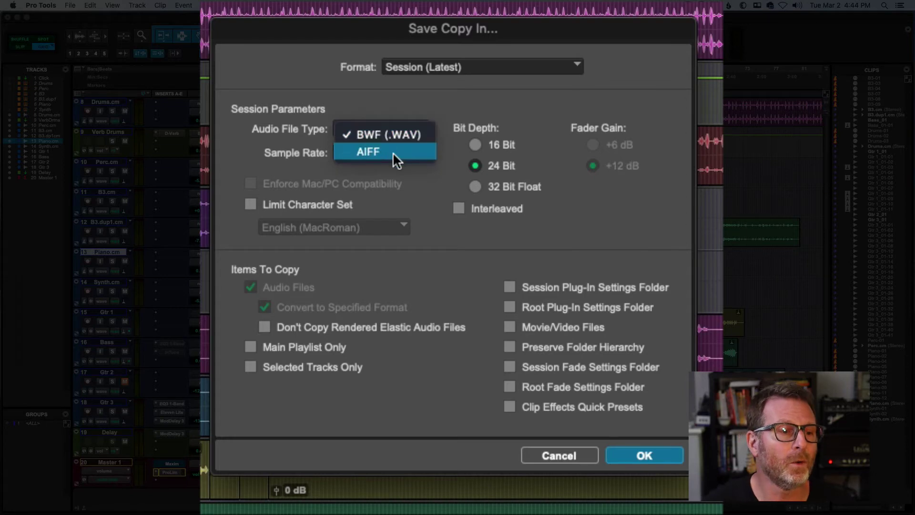
{"action": "left_click", "coordinate": [391, 80]}
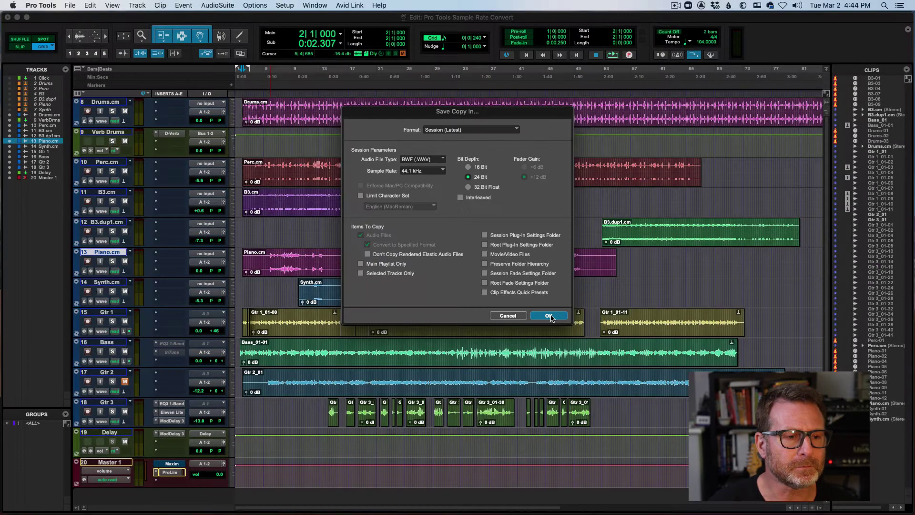
Confirm the copy settings and save the converted copy as 'Copy of Pro Tools Sample Rate Convert'.
{"action": "left_click", "coordinate": [646, 455]}
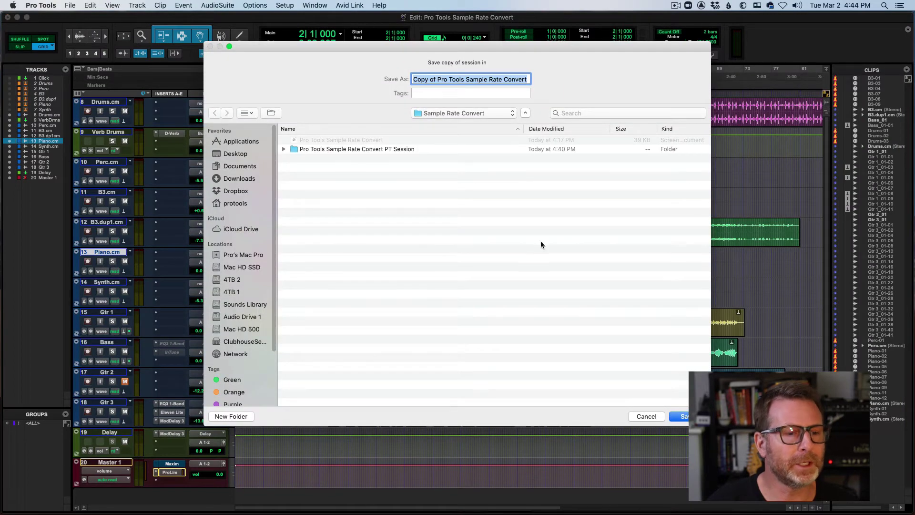
{"action": "left_click", "coordinate": [676, 417]}
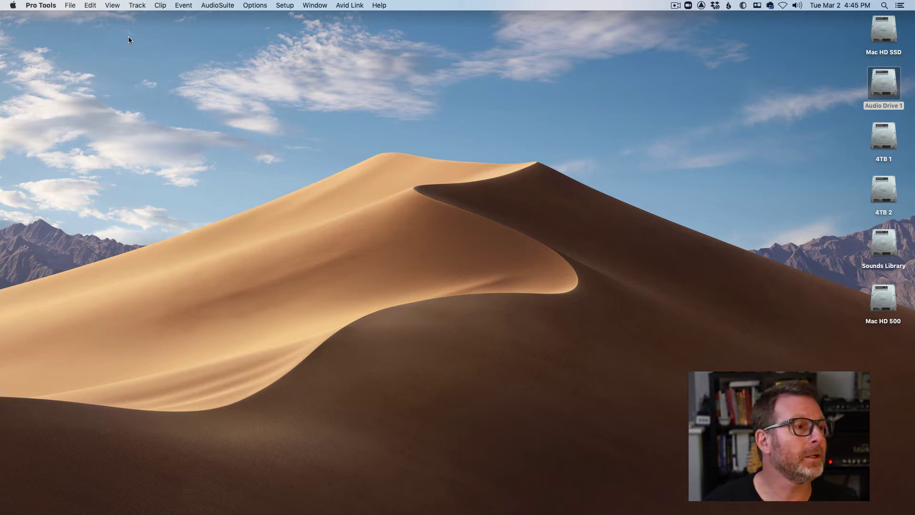
Create a new session 'Sample rate Conversion 44.1' with a 44.1 kHz sample rate.
{"action": "left_click", "coordinate": [71, 6]}
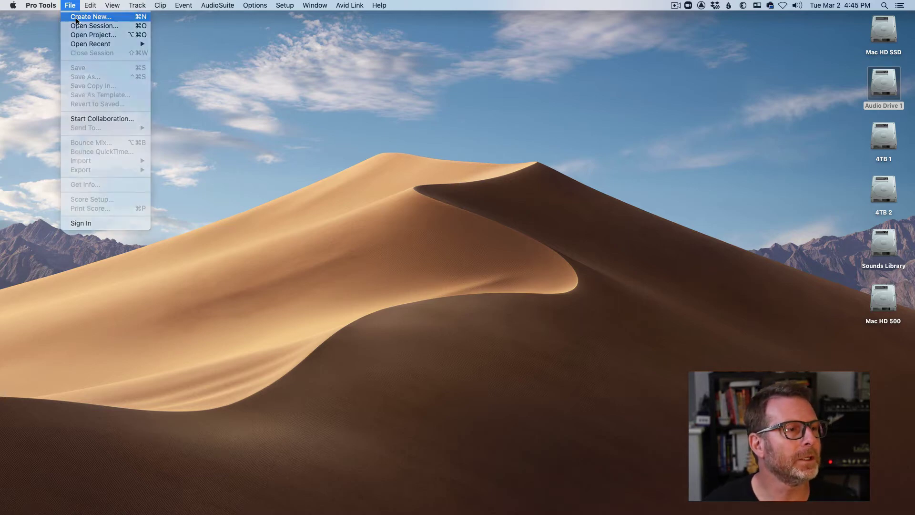
{"action": "left_click", "coordinate": [90, 16]}
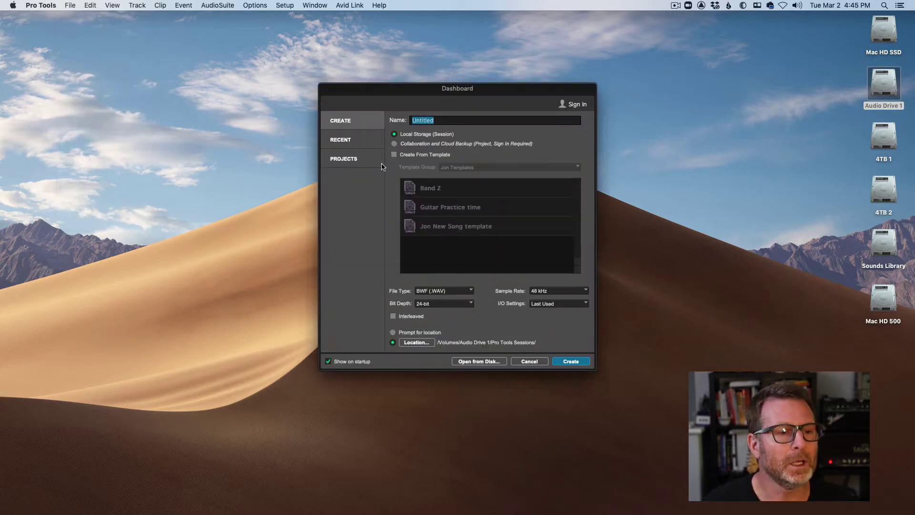
{"action": "left_click", "coordinate": [543, 291]}
{"action": "left_click", "coordinate": [551, 284]}
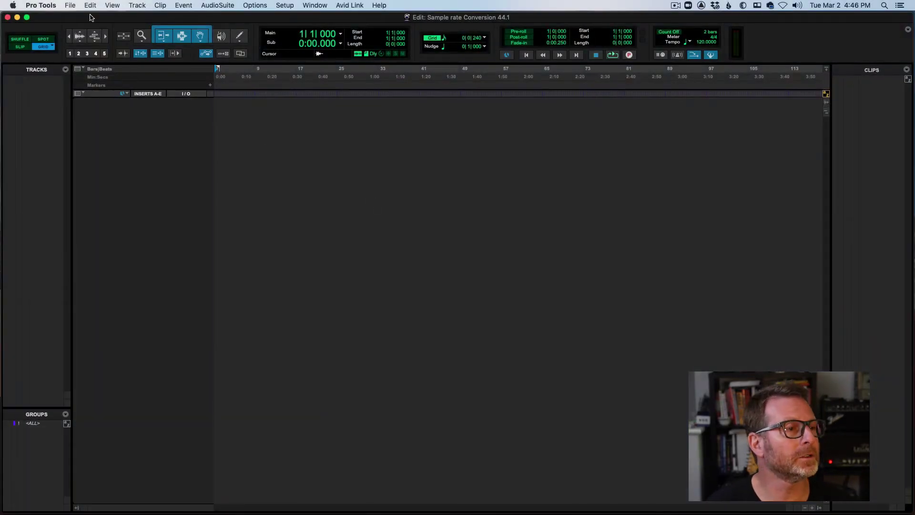
Import session data from the 'Pro Tools Sample Rate Convert PT Session' file.
{"action": "left_click", "coordinate": [71, 7]}
{"action": "mouse_move", "coordinate": [90, 161]}
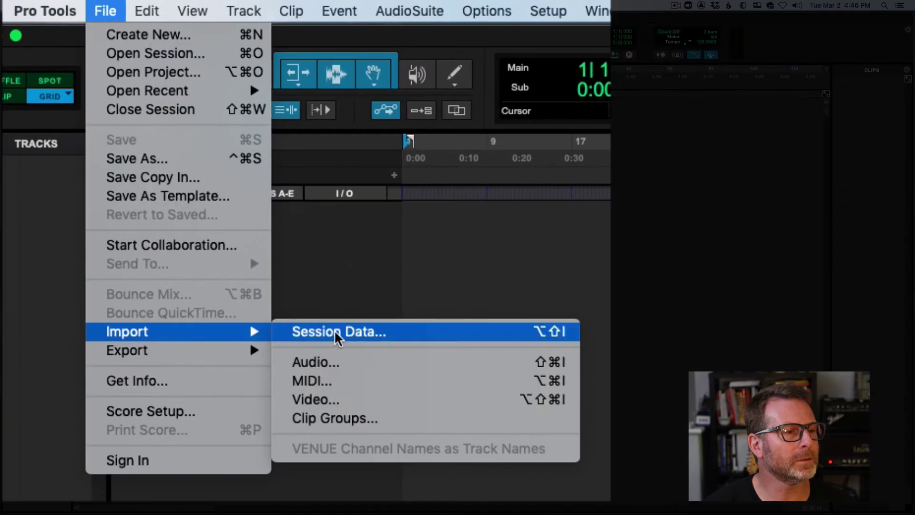
{"action": "left_click", "coordinate": [337, 333]}
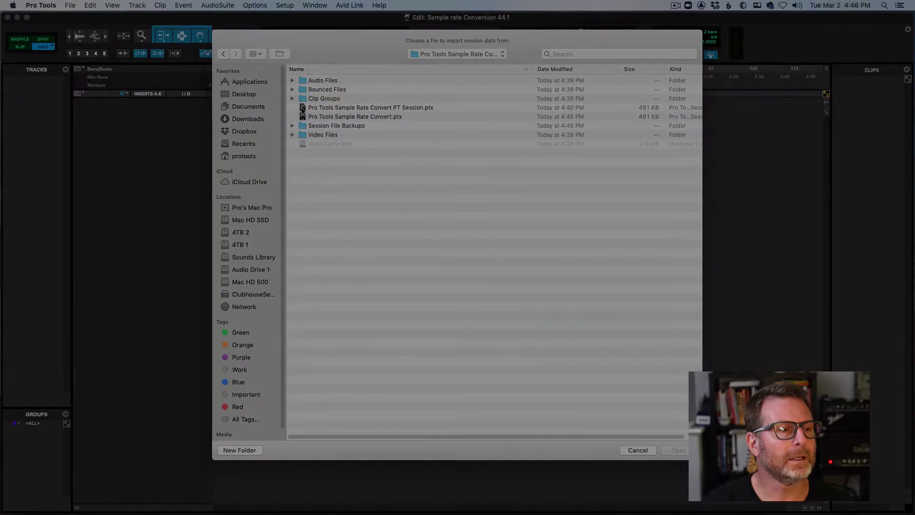
{"action": "left_click", "coordinate": [302, 108]}
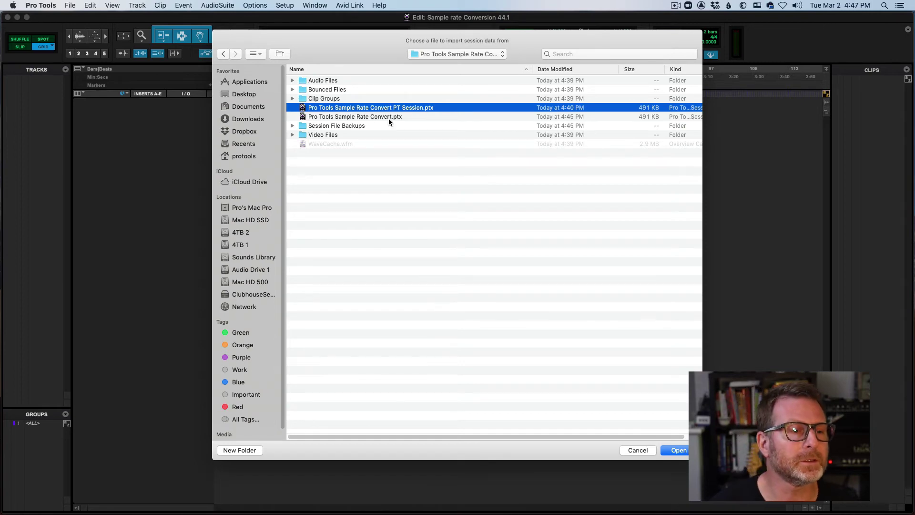
{"action": "left_click", "coordinate": [679, 453]}
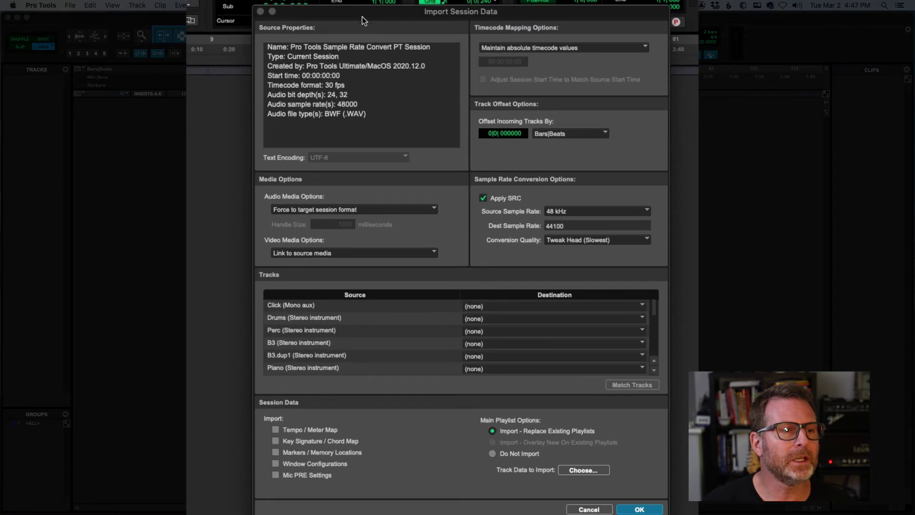
Set every source track, Click through Master 1, to import as a New Track.
{"action": "left_click_drag", "start_coordinate": [352, 8], "coordinate": [342, 2]}
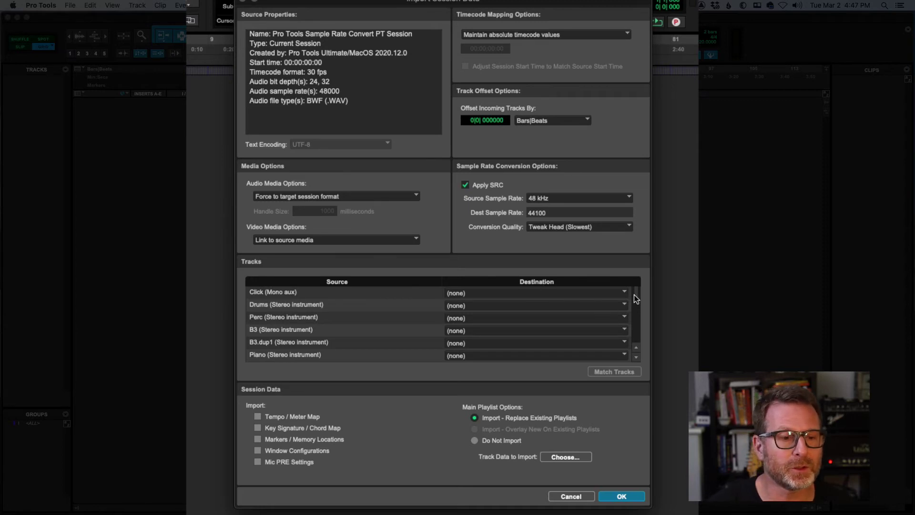
{"action": "left_click_drag", "start_coordinate": [636, 294], "coordinate": [635, 272]}
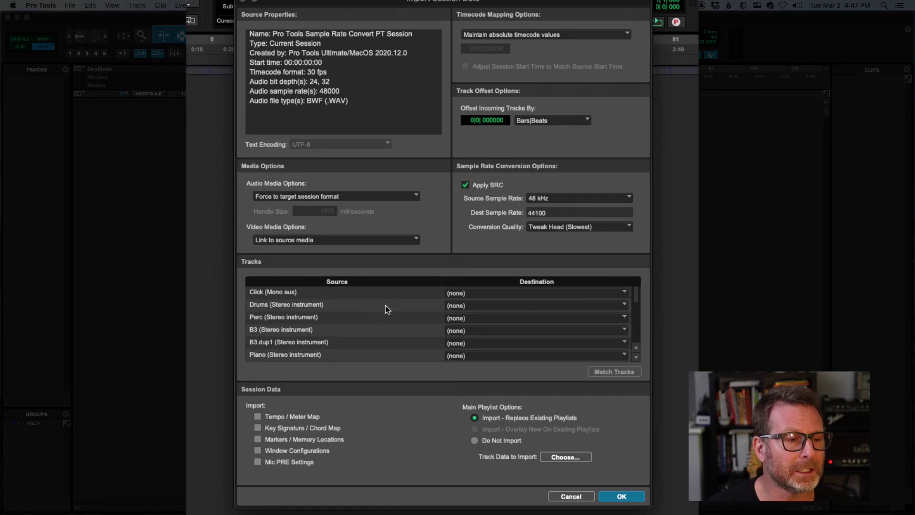
{"action": "key", "text": "super+a"}
{"action": "key", "text": "super+shift+n"}
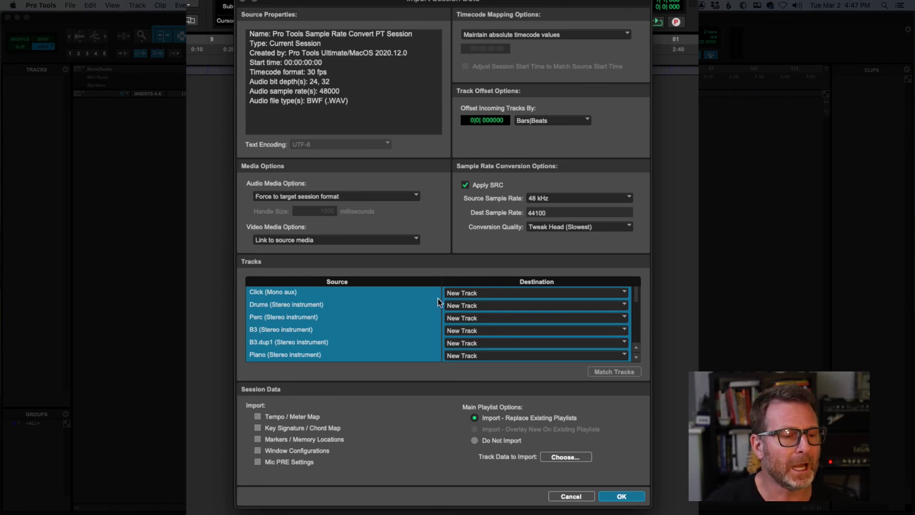
{"action": "scroll", "coordinate": [428, 316], "scroll_direction": "down", "scroll_amount": 5}
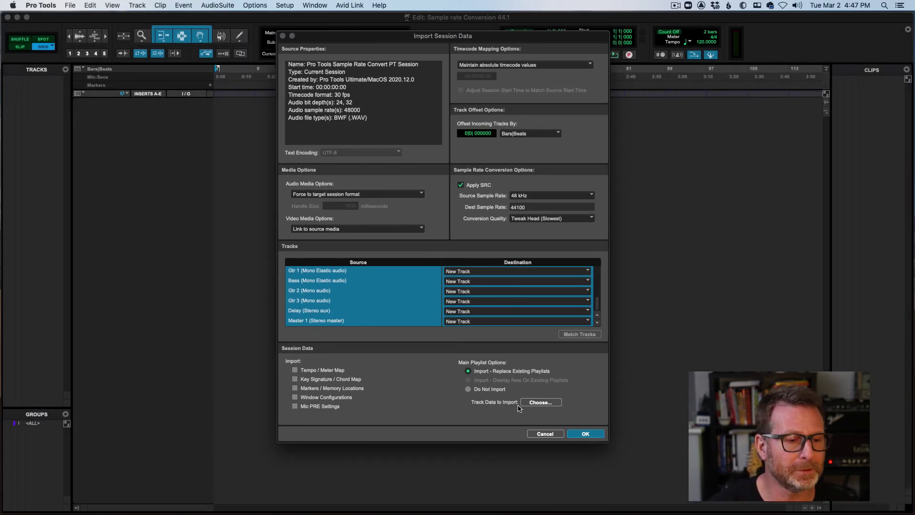
Import all 20 tracks and confirm Session Setup shows 44.1 kHz, 24-bit BWF (.WAV).
{"action": "left_click", "coordinate": [584, 434]}
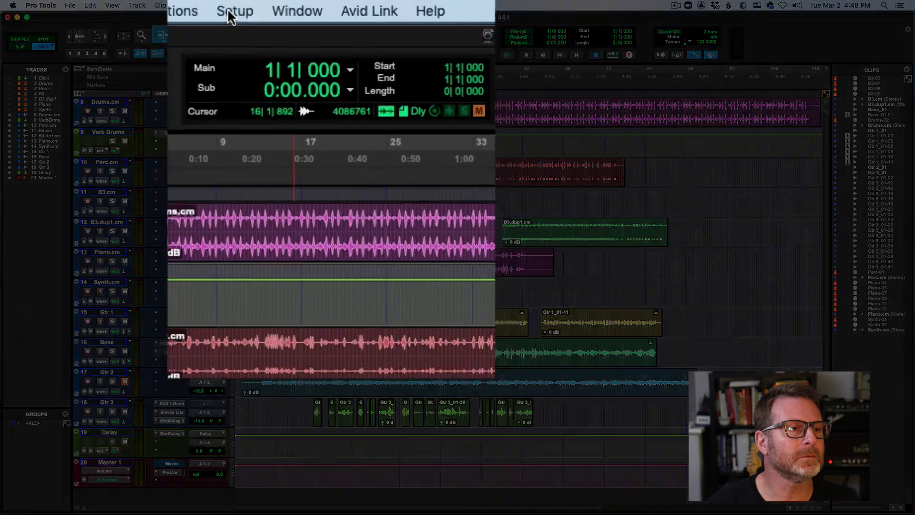
{"action": "left_click", "coordinate": [284, 6]}
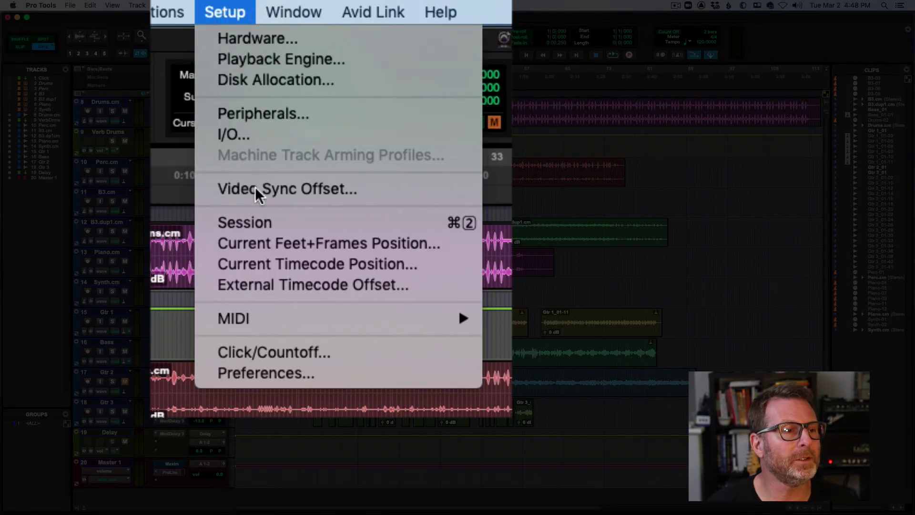
{"action": "left_click", "coordinate": [251, 224]}
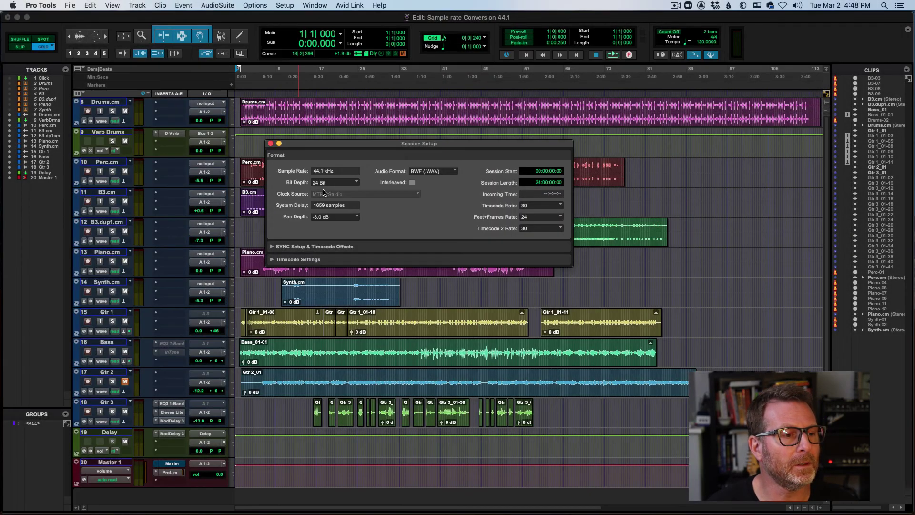